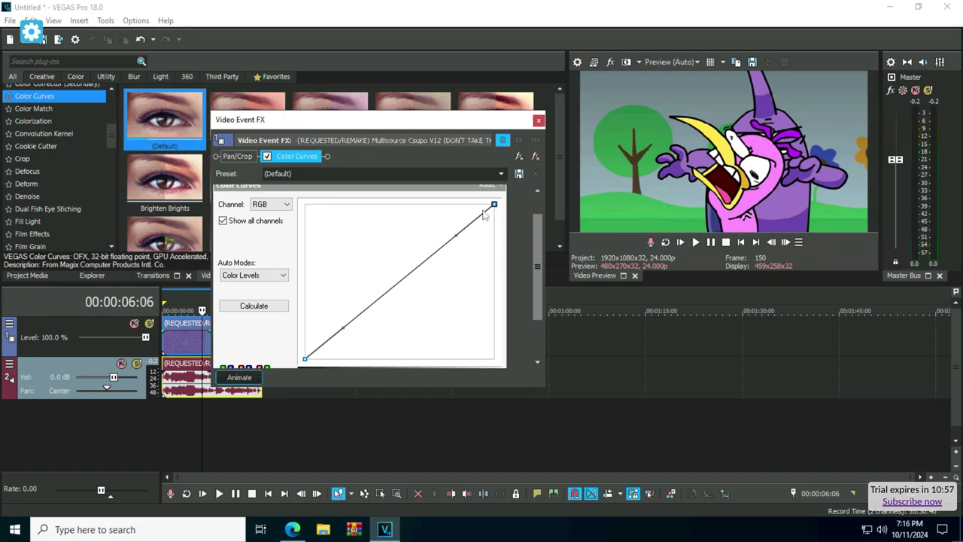
# Shape the RGB curve into an arch with both endpoints at the bottom and a centre point at the top edge.
pyautogui.moveTo(494, 204); pyautogui.dragTo(494, 294)
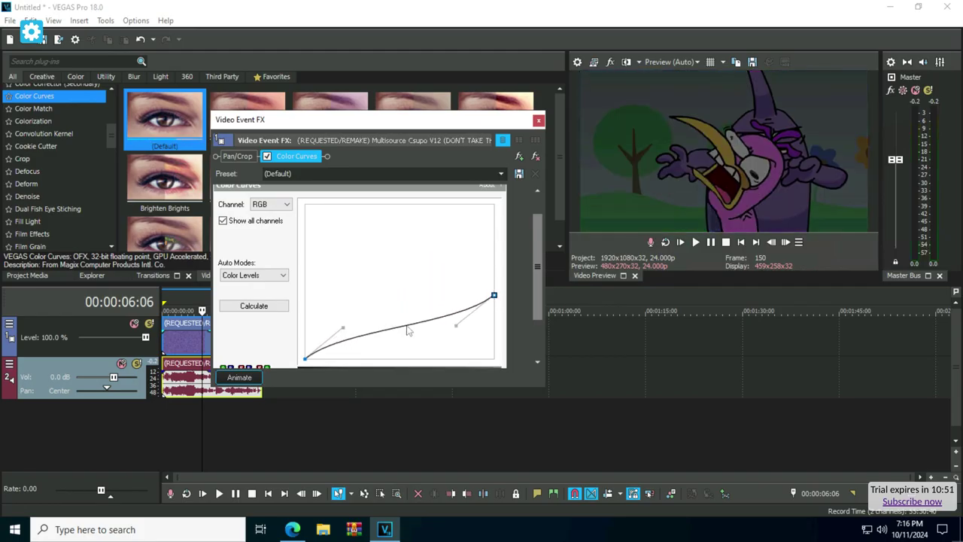
pyautogui.moveTo(407, 326); pyautogui.dragTo(410, 247)
pyautogui.moveTo(497, 278); pyautogui.dragTo(494, 270)
pyautogui.moveTo(412, 315); pyautogui.dragTo(407, 227)
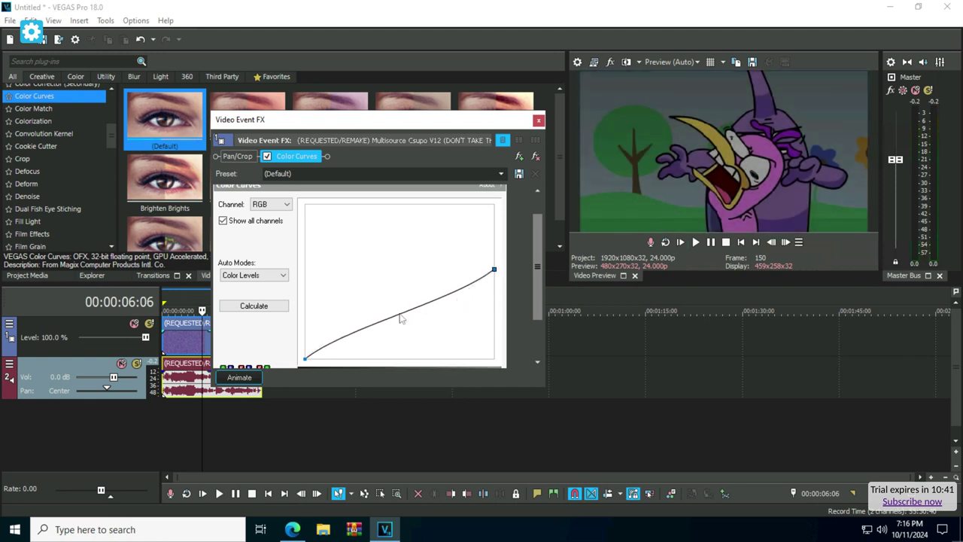
pyautogui.moveTo(400, 278)
pyautogui.mouseDown()
pyautogui.moveTo(404, 237)
pyautogui.moveTo(411, 278)
pyautogui.mouseUp()
pyautogui.moveTo(495, 271); pyautogui.dragTo(464, 310)
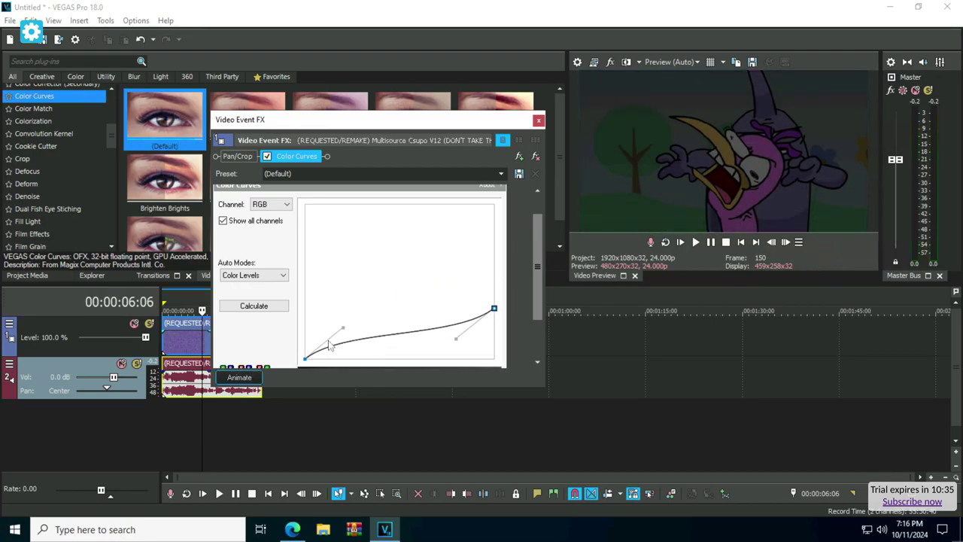
pyautogui.moveTo(329, 345); pyautogui.dragTo(391, 350)
pyautogui.moveTo(397, 297); pyautogui.dragTo(405, 210)
pyautogui.click(401, 209)
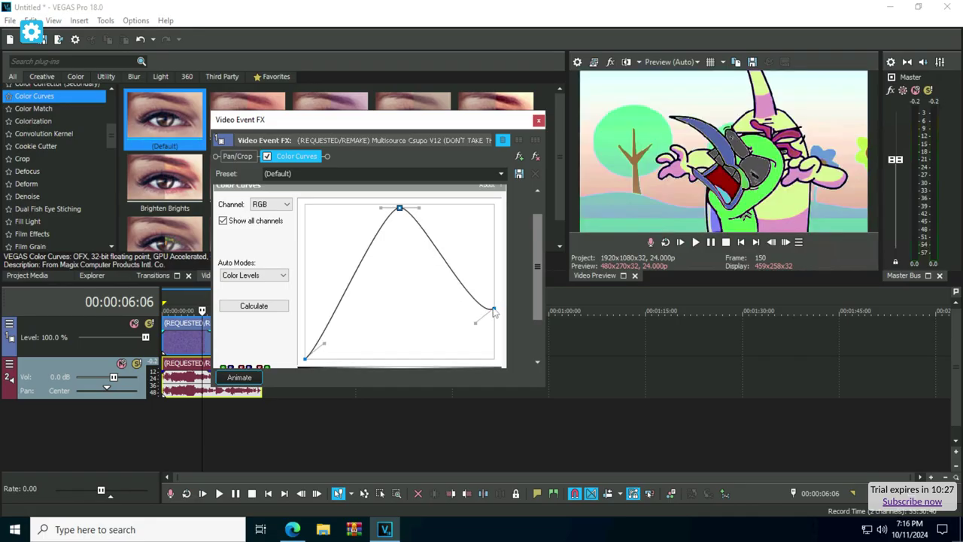
pyautogui.moveTo(495, 315)
pyautogui.mouseDown()
pyautogui.moveTo(494, 369)
pyautogui.moveTo(488, 332)
pyautogui.mouseUp()
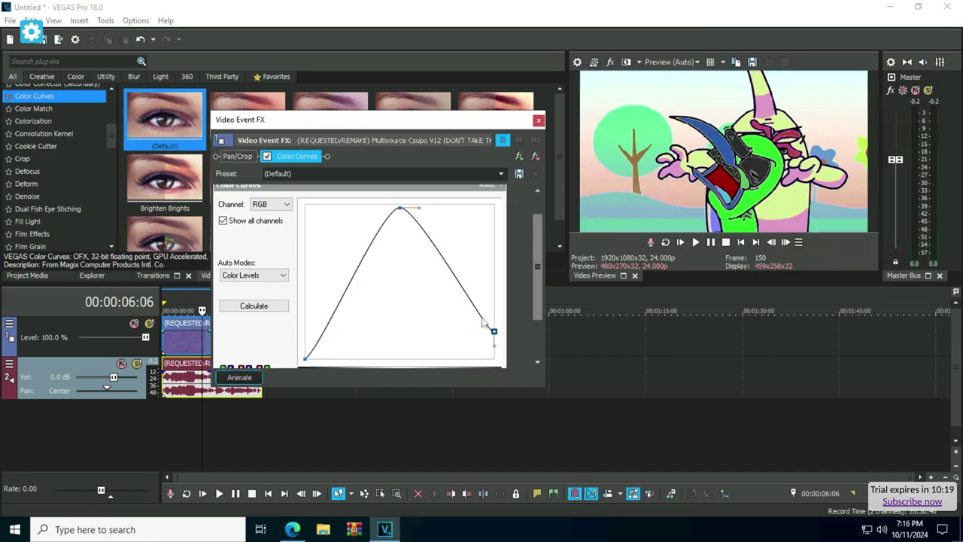
pyautogui.hotkey('ctrl', 'z')
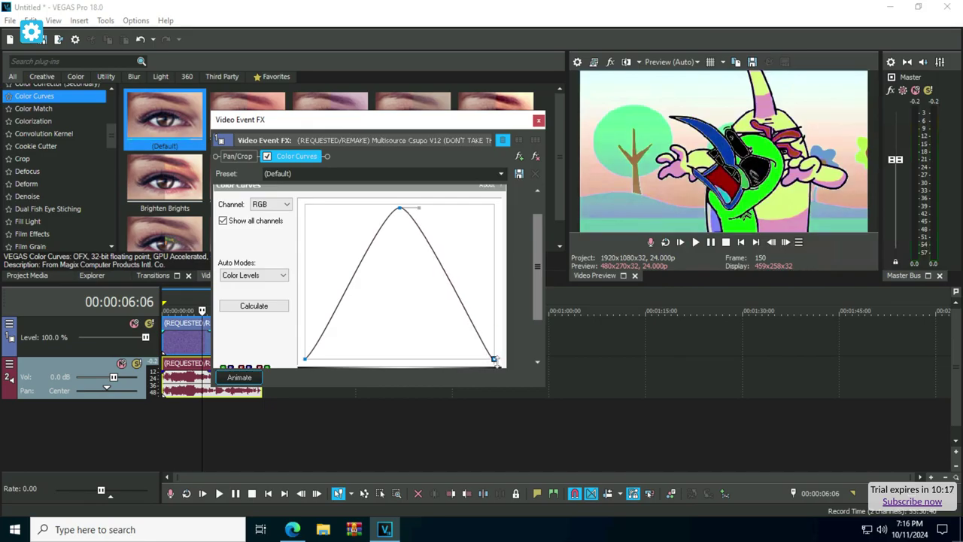
pyautogui.moveTo(399, 209); pyautogui.dragTo(396, 204)
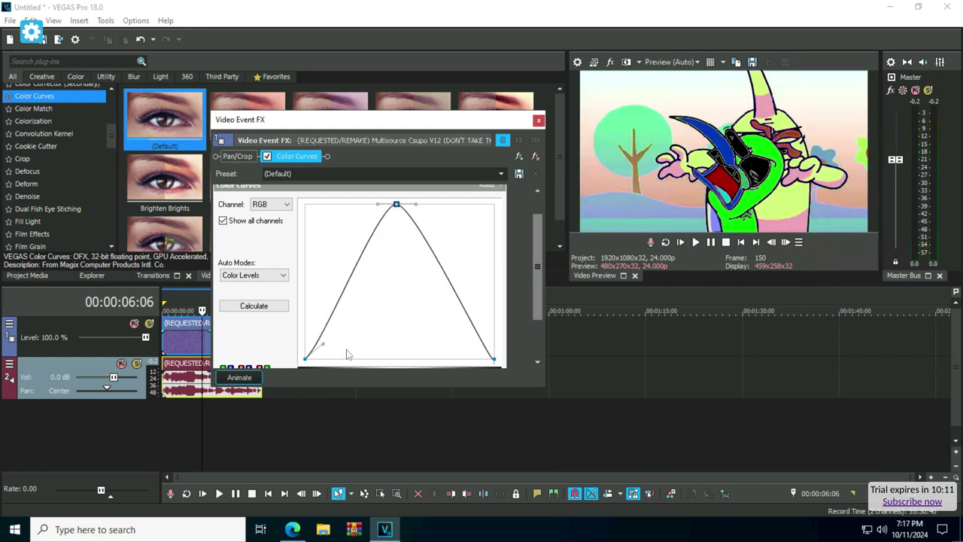
# Save the current Color Curves settings as a preset named G Major 4.
pyautogui.click(313, 175)
pyautogui.write('G Major 4')
pyautogui.click(536, 322)
# Straighten both ends of the arch with their tangent handles, re-save the G Major 4 preset and close the effect window.
pyautogui.click(494, 354)
pyautogui.moveTo(506, 364); pyautogui.dragTo(497, 377)
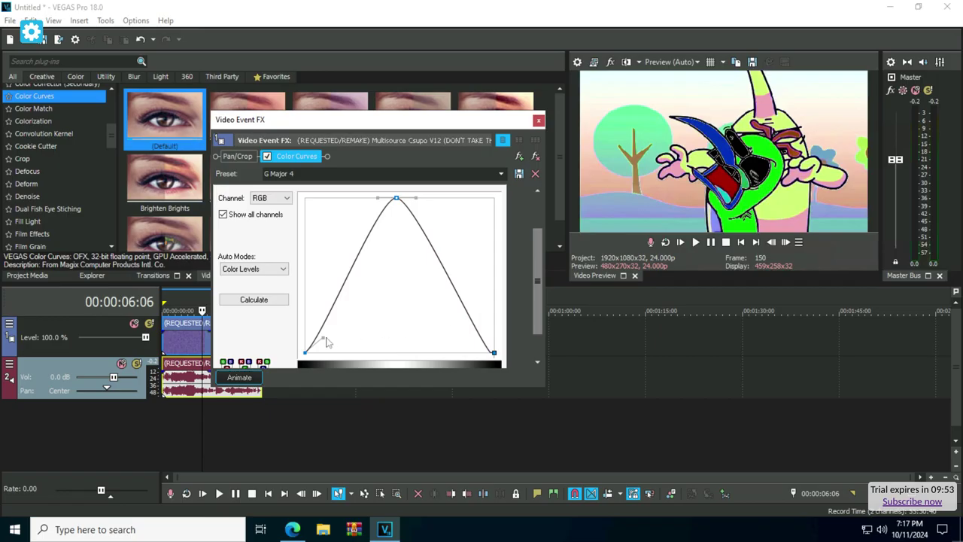
pyautogui.moveTo(322, 339); pyautogui.dragTo(321, 326)
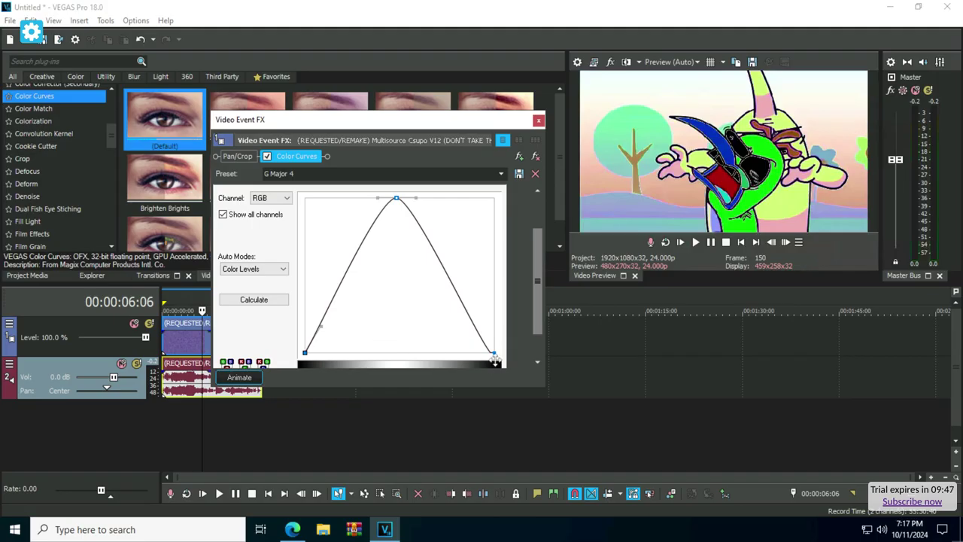
pyautogui.moveTo(487, 349); pyautogui.dragTo(487, 343)
pyautogui.click(402, 173)
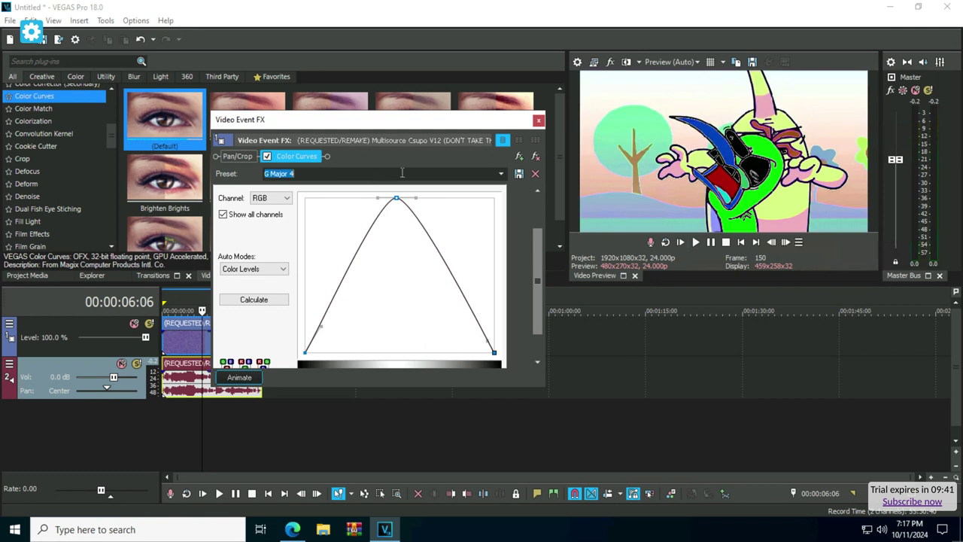
pyautogui.click(539, 120)
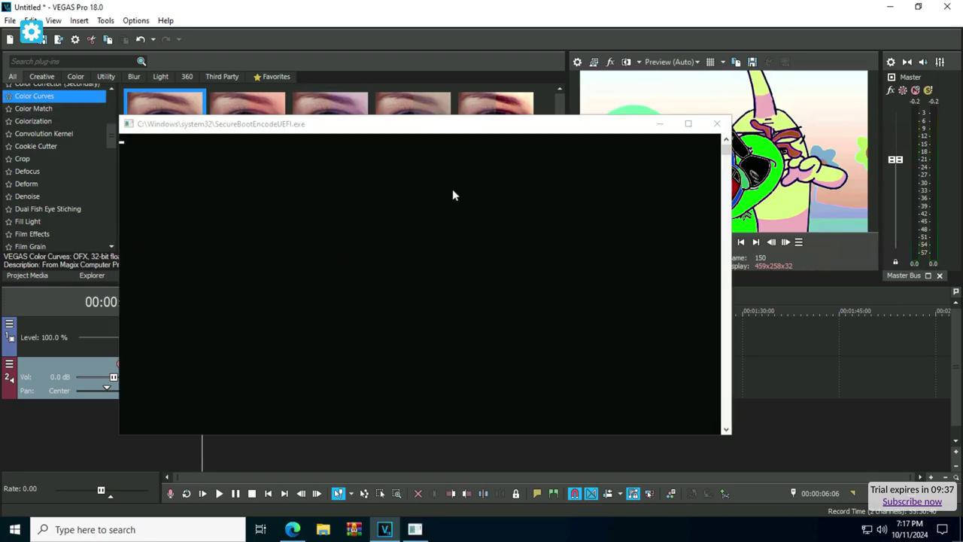
# Dismiss the console window and display the Color Curves presets.
pyautogui.click(717, 124)
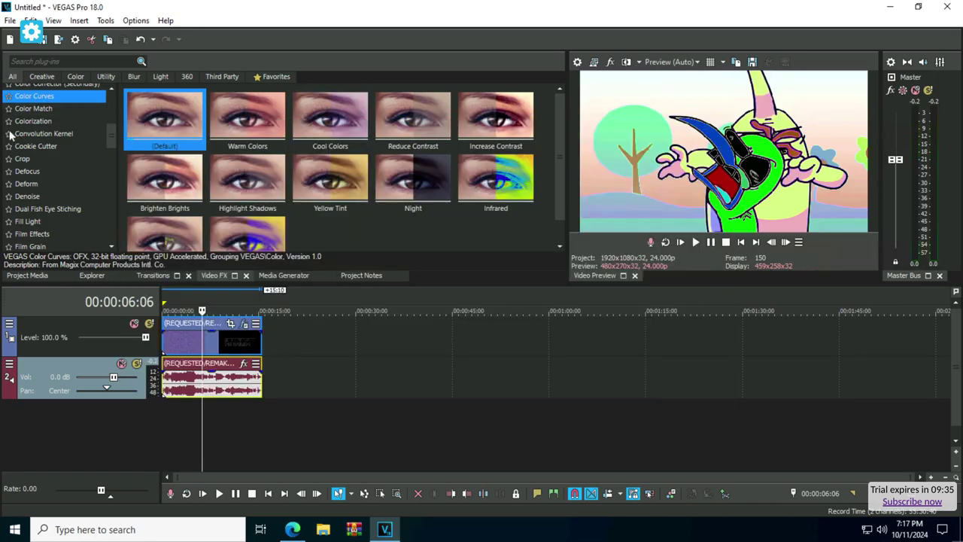
pyautogui.click(36, 110)
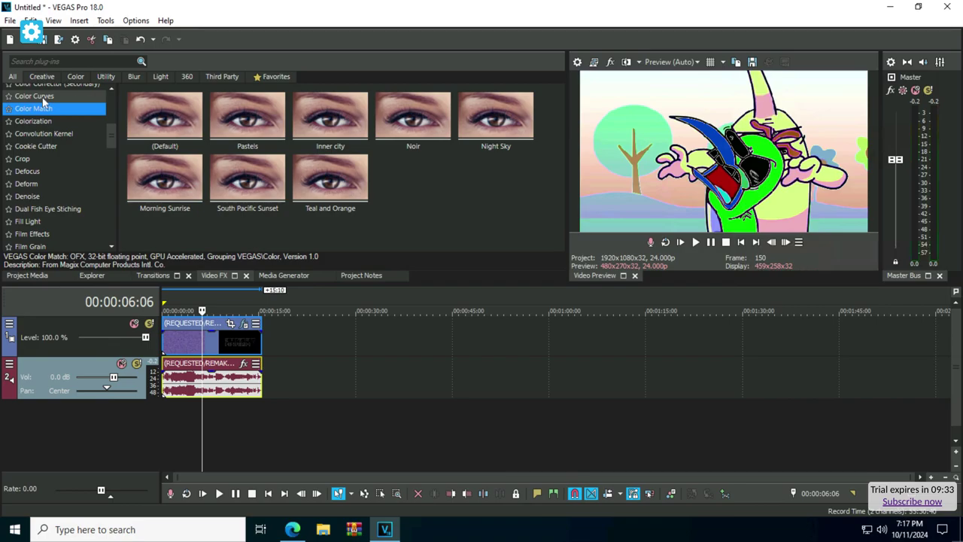
pyautogui.click(43, 97)
# Place a second copy of the project clip below the existing tracks and delete its video track, keeping the audio.
pyautogui.click(31, 275)
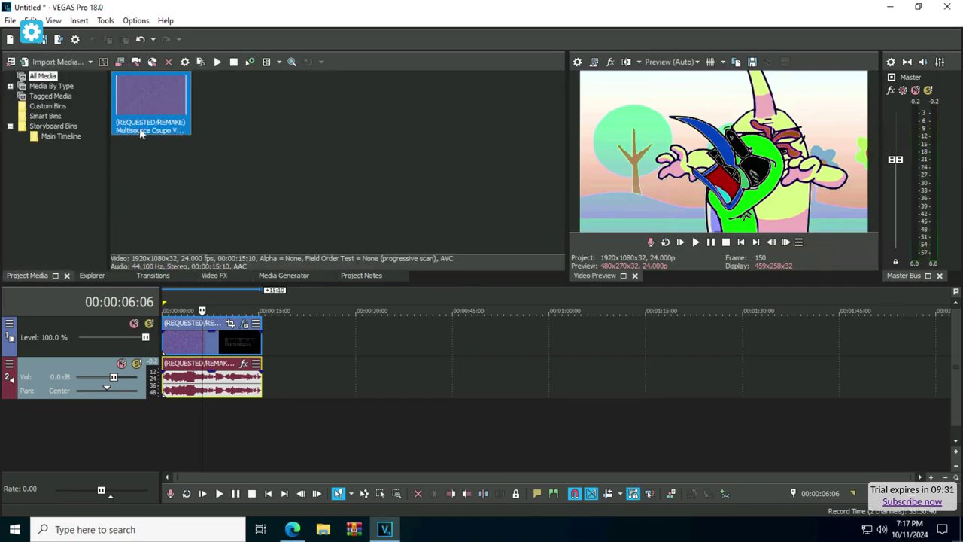
pyautogui.moveTo(178, 367); pyautogui.dragTo(173, 422)
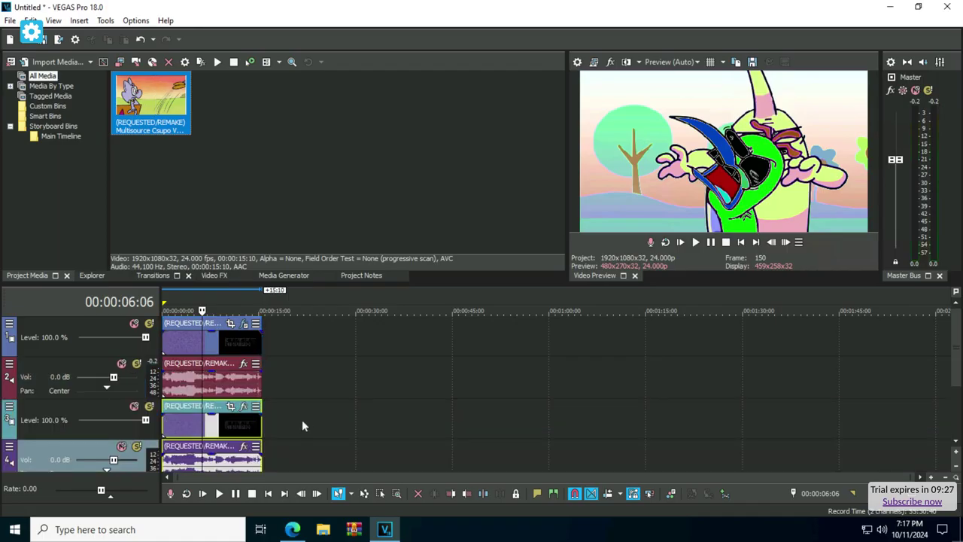
pyautogui.rightClick(302, 420)
pyautogui.click(331, 308)
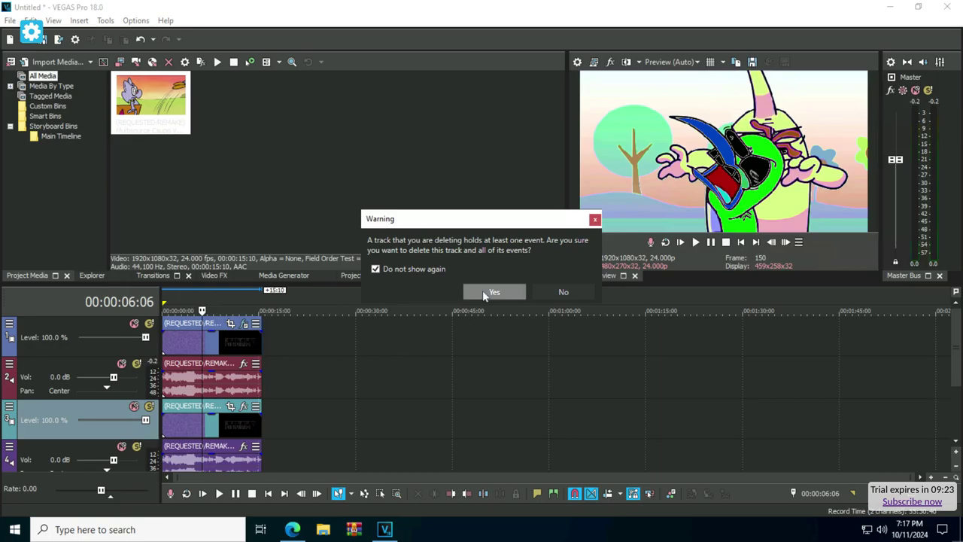
pyautogui.click(467, 302)
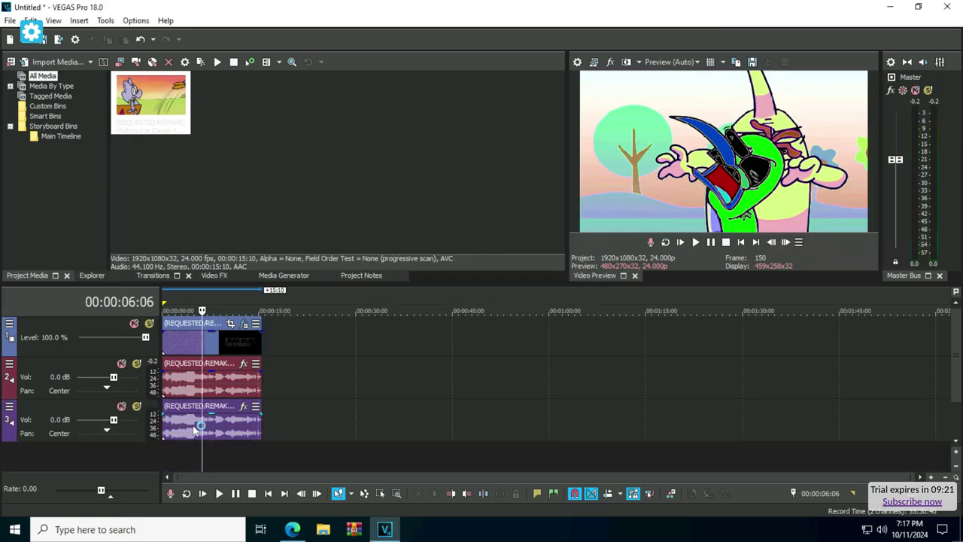
# Set the lower audio event's time stretch method to élastique with a pitch change of 5.
pyautogui.rightClick(194, 431)
pyautogui.click(227, 520)
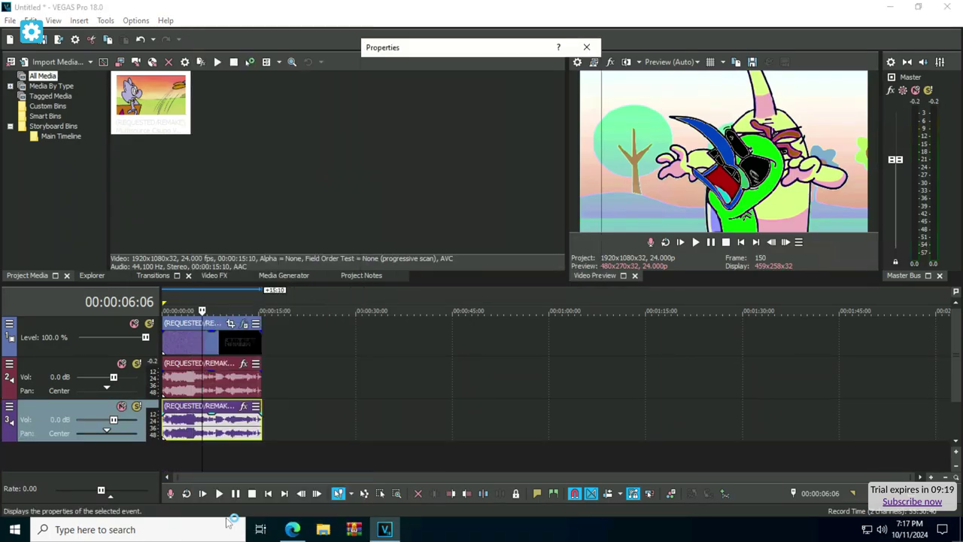
pyautogui.click(503, 212)
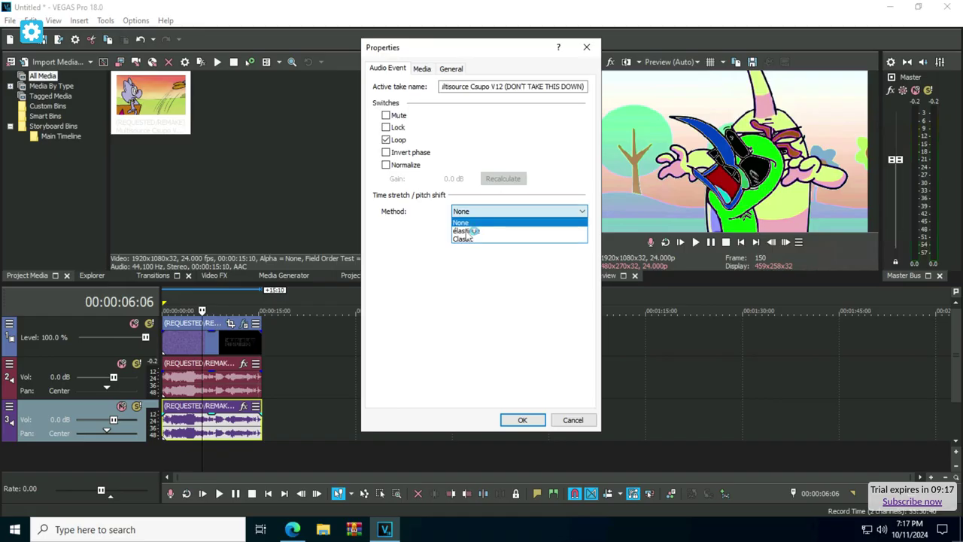
pyautogui.click(467, 231)
pyautogui.click(535, 278)
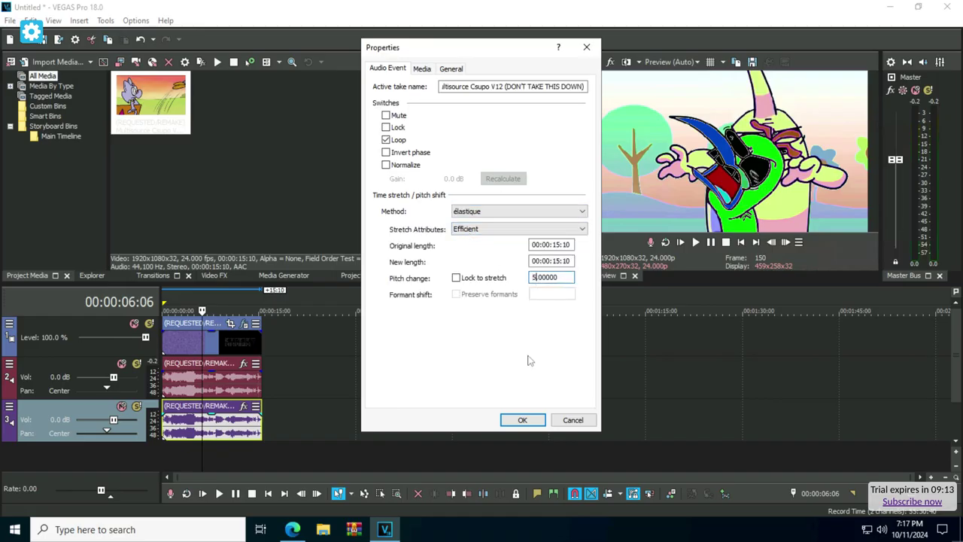
pyautogui.write('5')
pyautogui.click(526, 419)
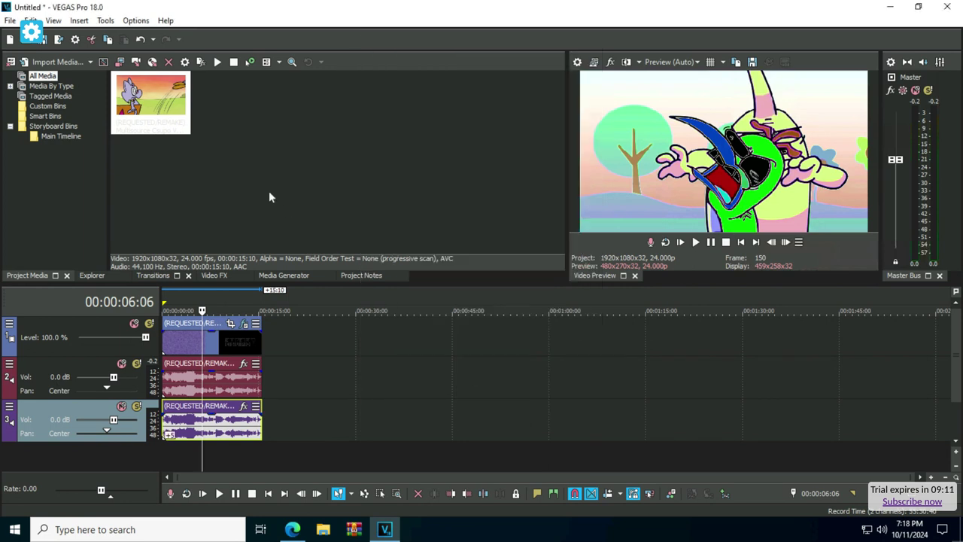
# Append another copy of the clip after the first video event and apply the G Major 4 Color Curves preset to it.
pyautogui.moveTo(163, 112); pyautogui.dragTo(281, 349)
pyautogui.click(283, 348)
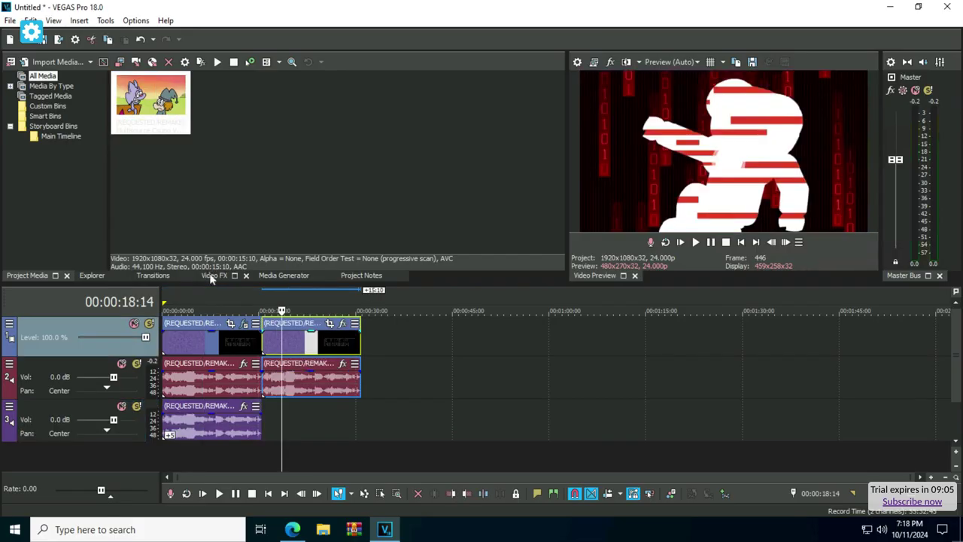
pyautogui.click(212, 277)
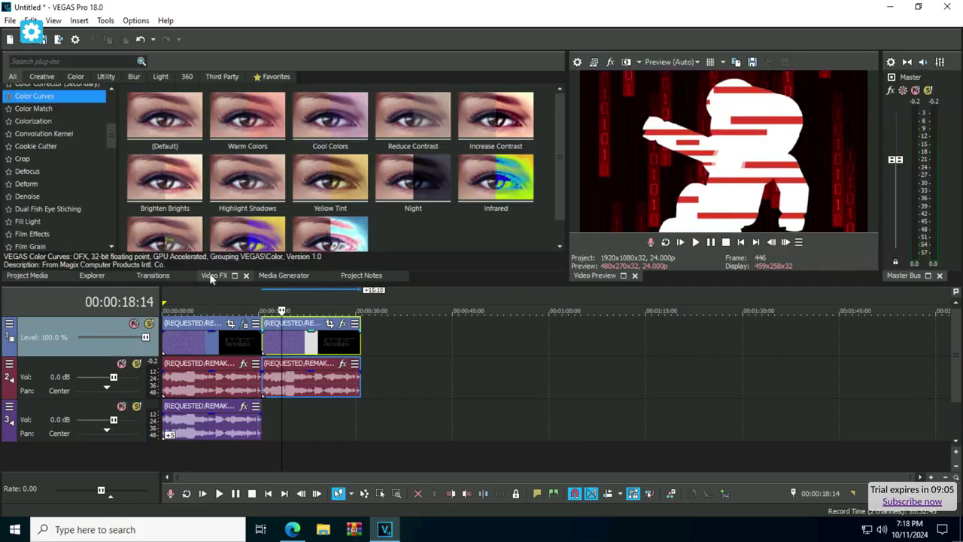
pyautogui.click(292, 340)
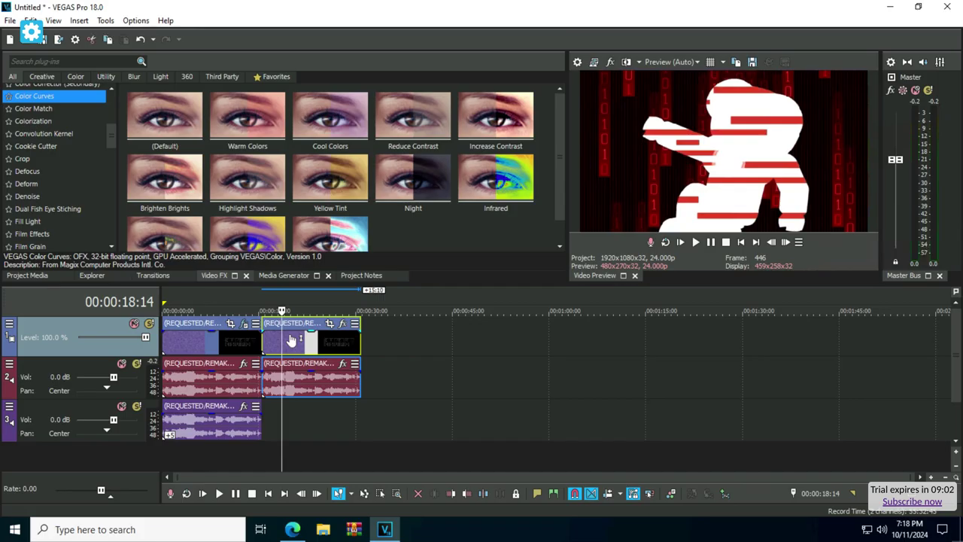
pyautogui.click(293, 347)
pyautogui.moveTo(314, 218); pyautogui.dragTo(293, 340)
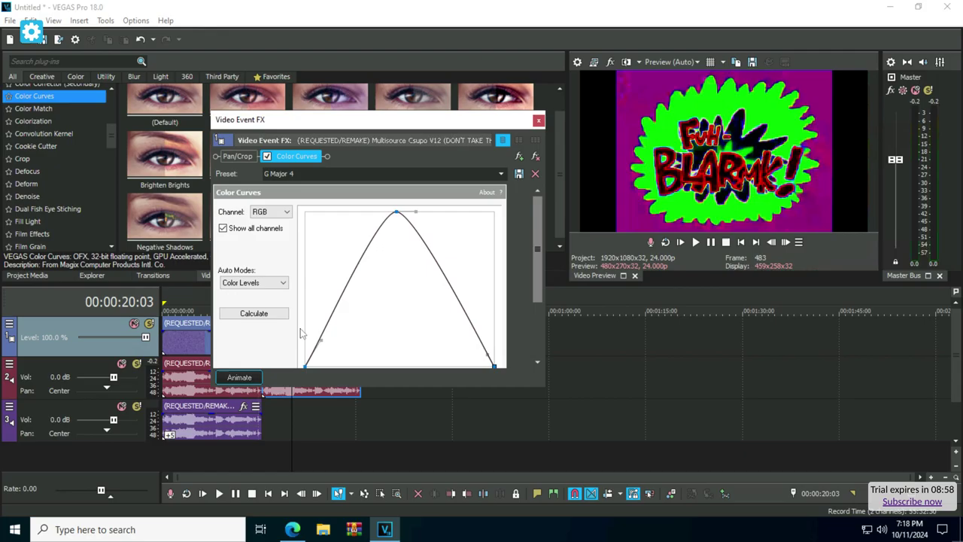
pyautogui.click(539, 122)
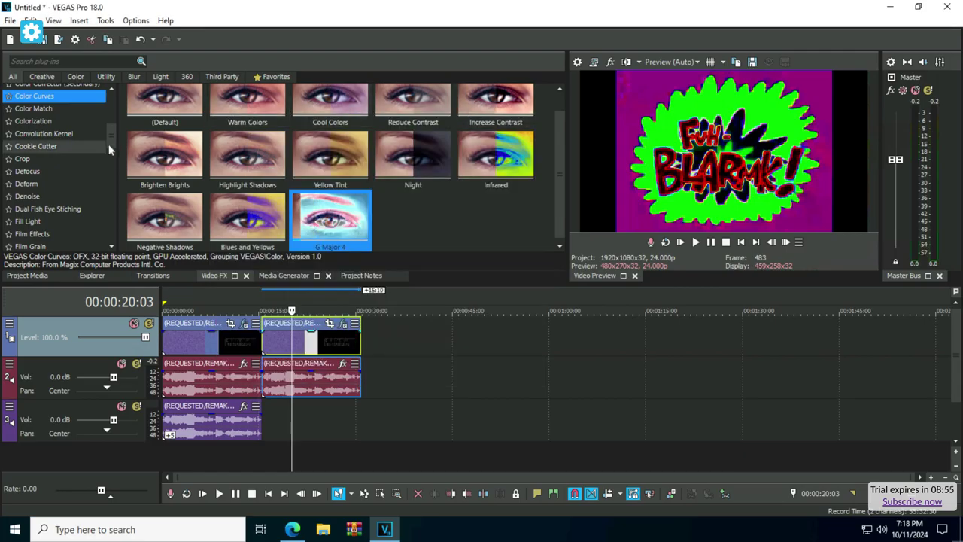
# Add the Invert effect with the 100% Inversion preset to the second video clip.
pyautogui.moveTo(109, 157); pyautogui.dragTo(109, 165)
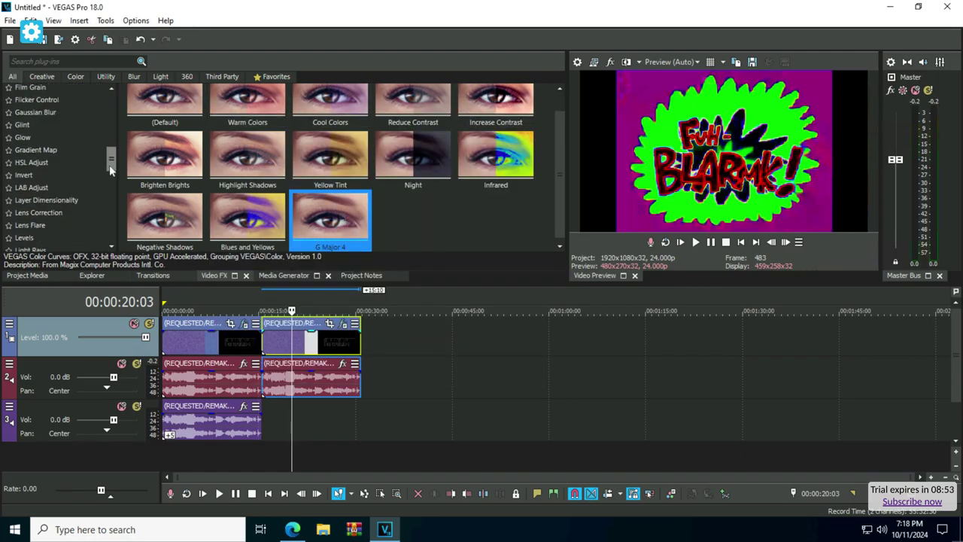
pyautogui.click(28, 178)
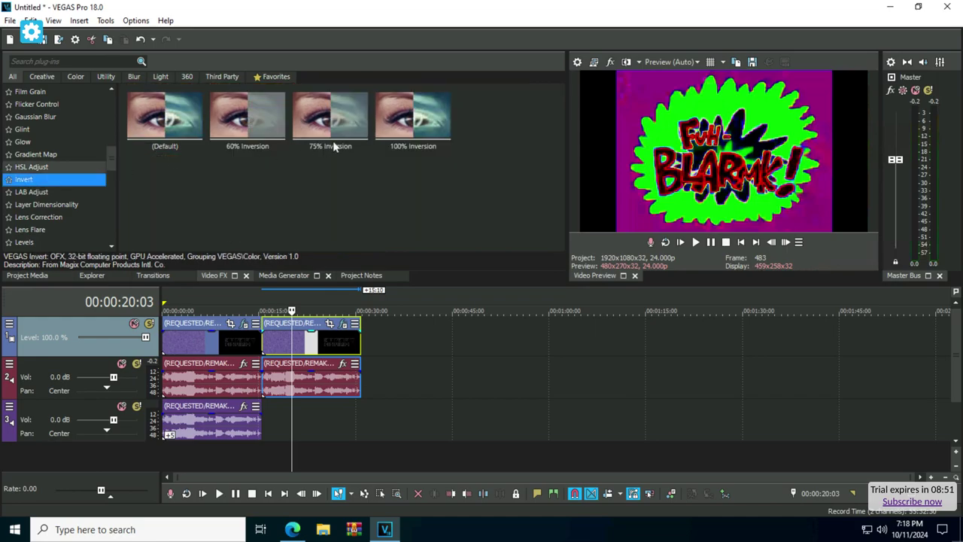
pyautogui.moveTo(418, 125); pyautogui.dragTo(322, 336)
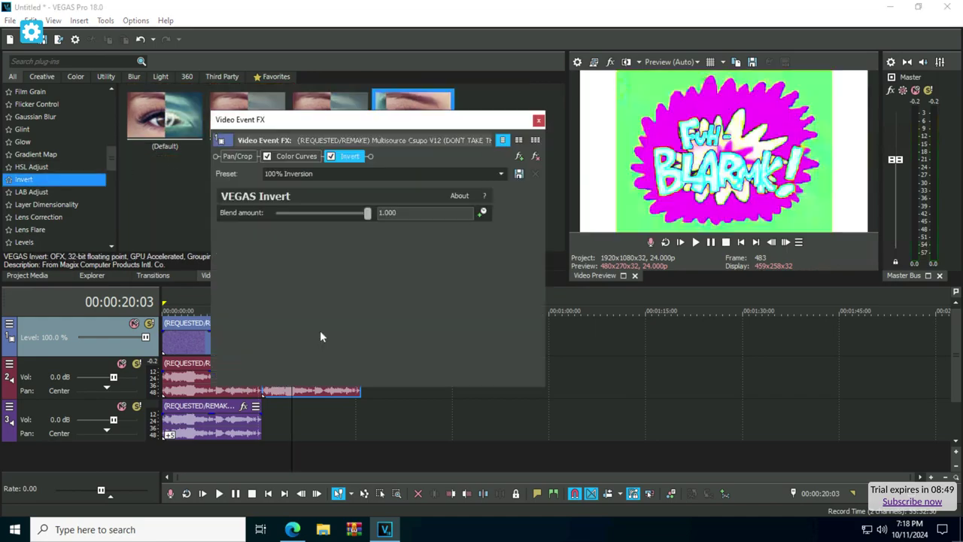
pyautogui.click(539, 121)
# Add the LUT Filter preset Invert Colour (NewBlue V1 Video Tuneup) to the second clip and place it before Invert in the effect chain.
pyautogui.scroll(-5, 61, 180)
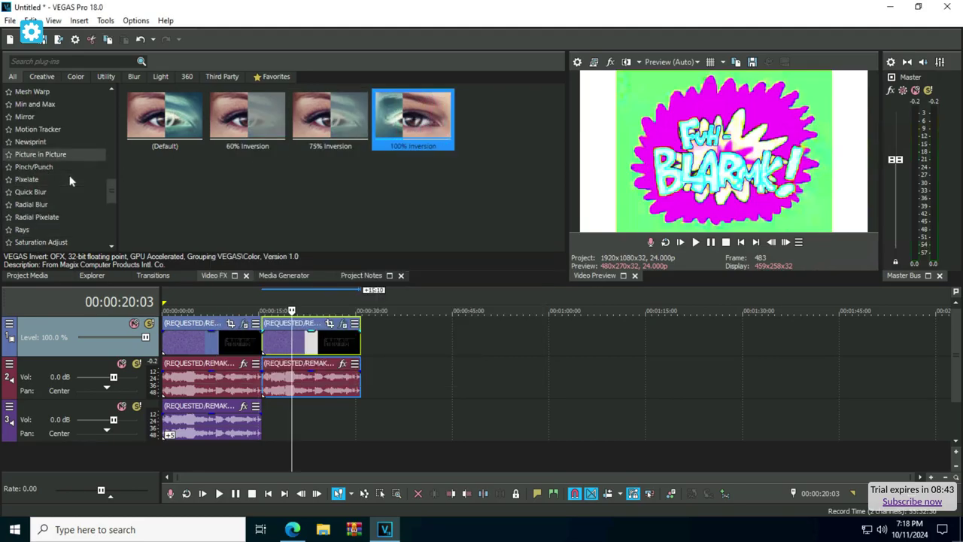
pyautogui.moveTo(109, 189); pyautogui.dragTo(110, 183)
pyautogui.click(23, 101)
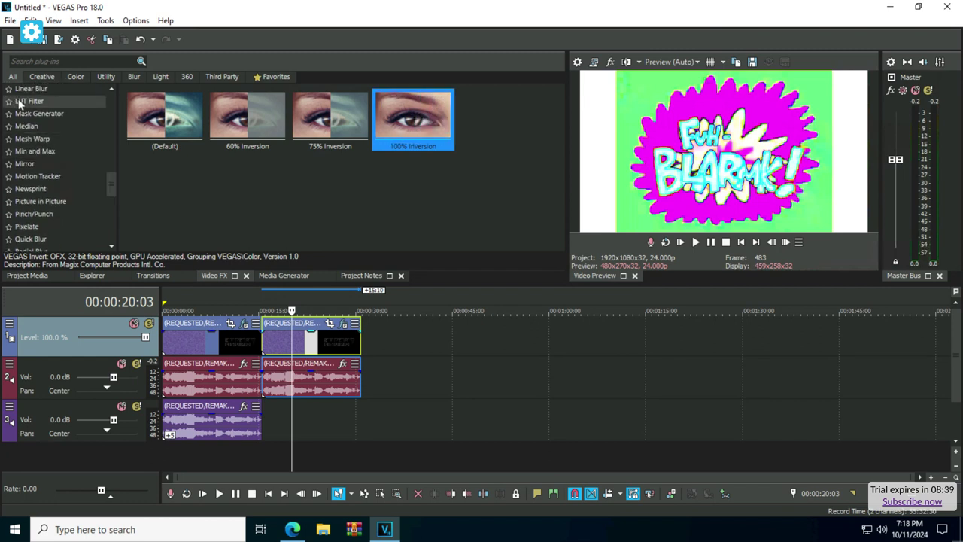
pyautogui.moveTo(239, 120); pyautogui.dragTo(279, 322)
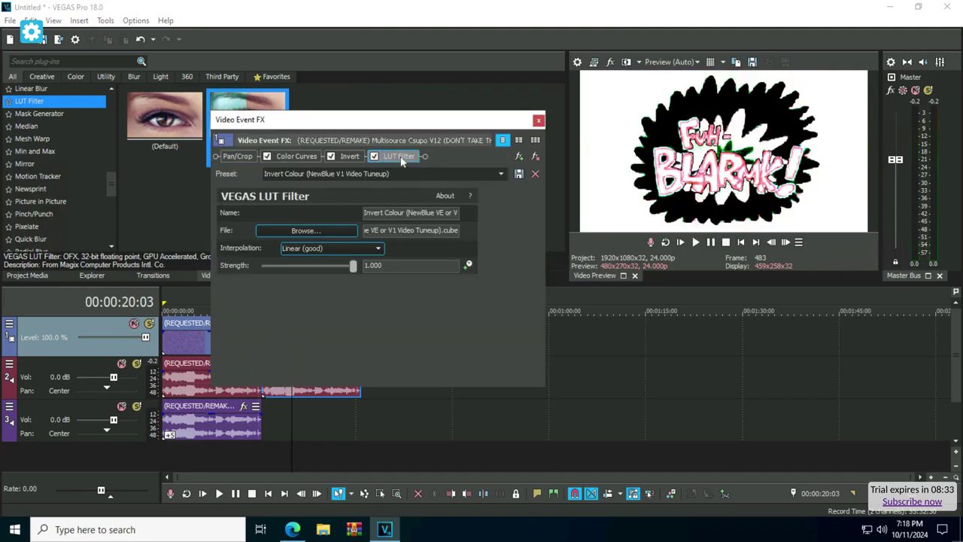
pyautogui.moveTo(334, 158); pyautogui.dragTo(399, 156)
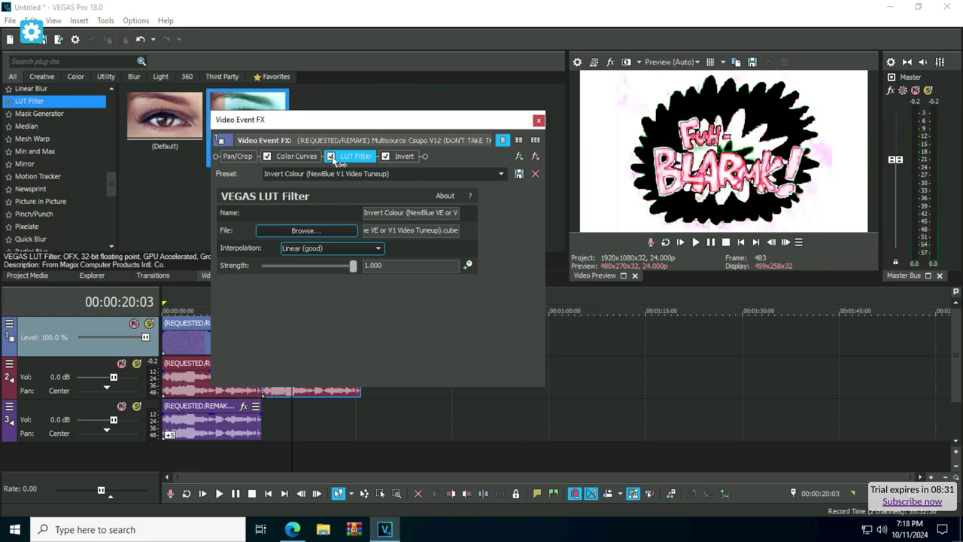
pyautogui.click(538, 120)
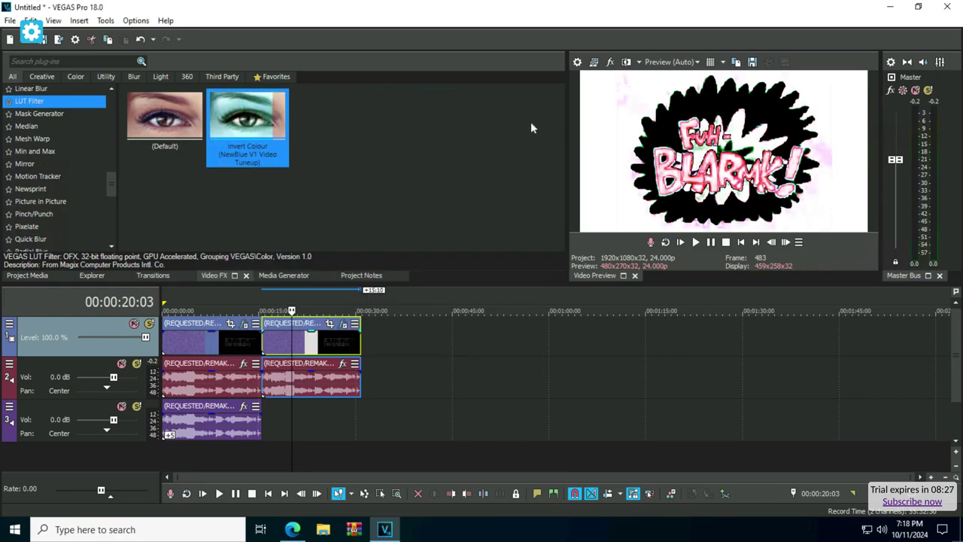
pyautogui.scroll(-2, 109, 201)
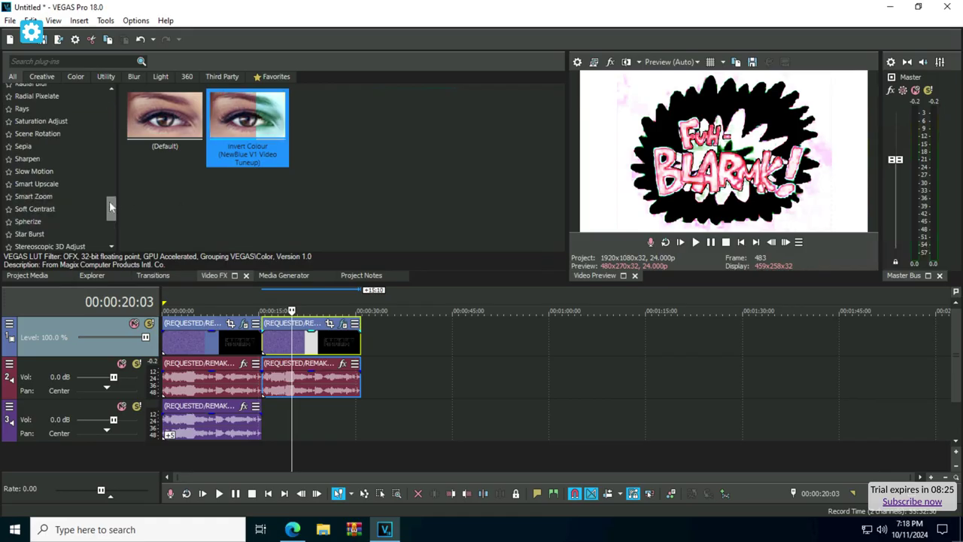
pyautogui.scroll(4, 114, 185)
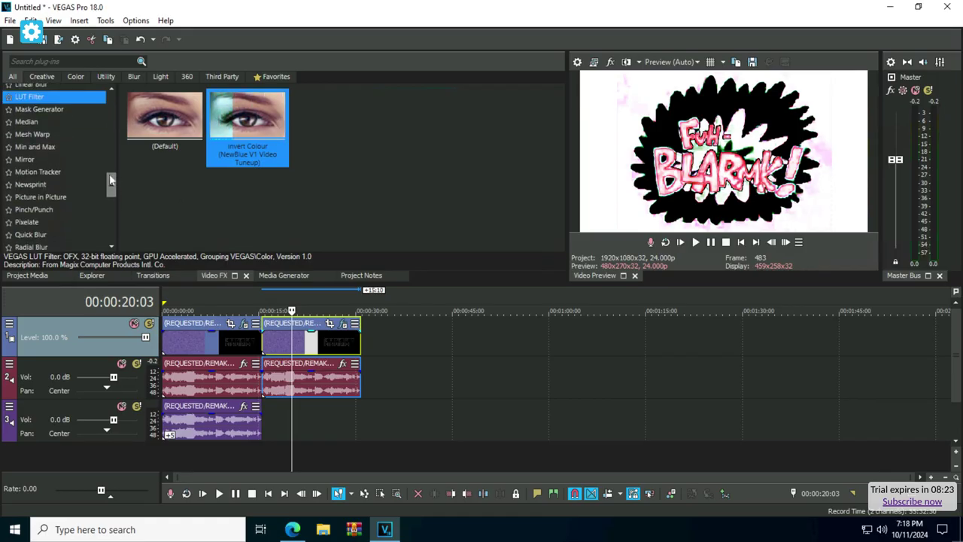
pyautogui.scroll(-4, 113, 178)
pyautogui.moveTo(113, 194); pyautogui.dragTo(113, 212)
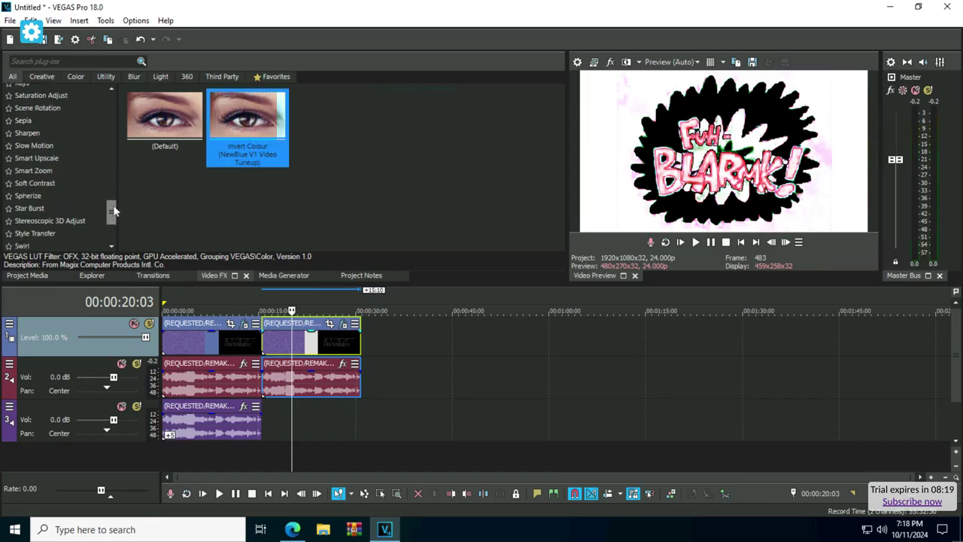
# Preview the second clip near its start and step back frame by frame to 00:00:16:16.
pyautogui.click(268, 345)
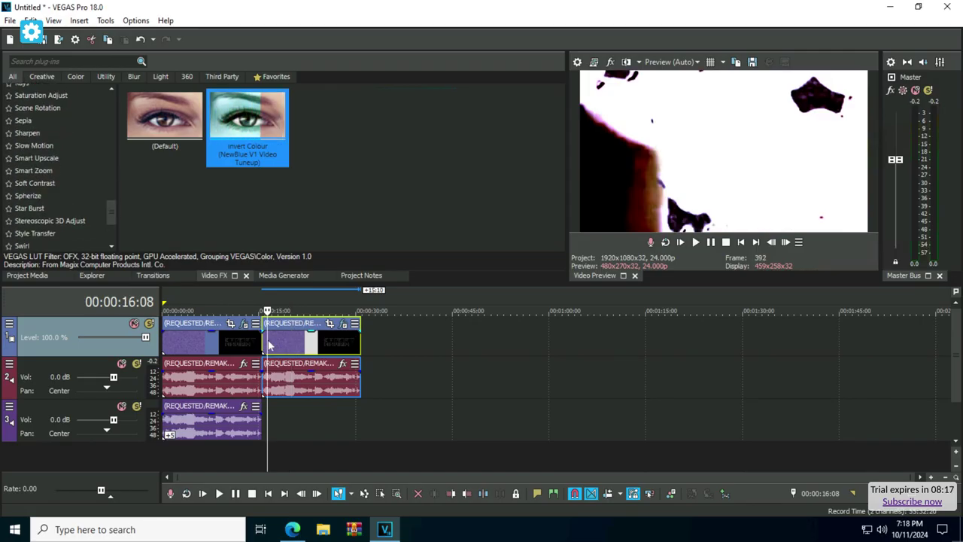
pyautogui.click(272, 345)
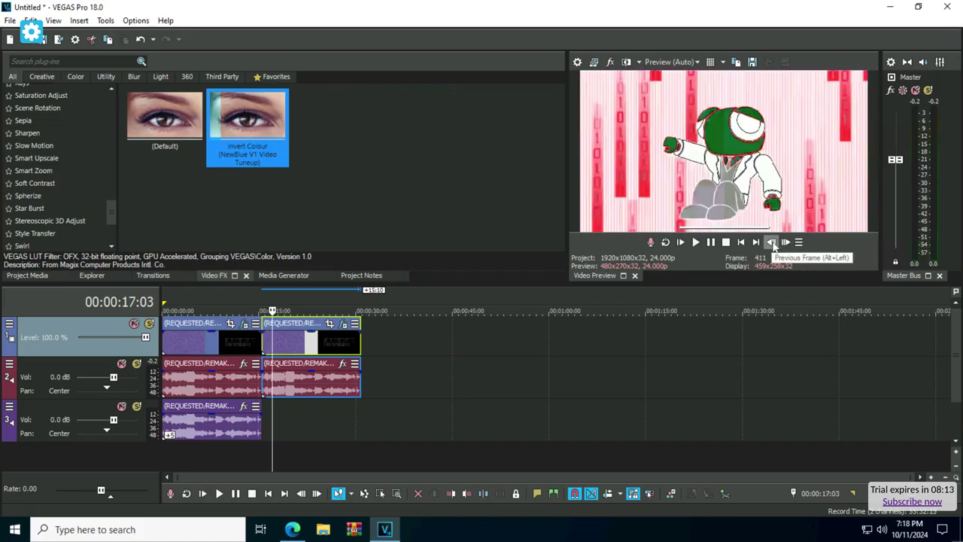
pyautogui.click(771, 242)
pyautogui.click(771, 241)
pyautogui.click(771, 241)
pyautogui.click(772, 243)
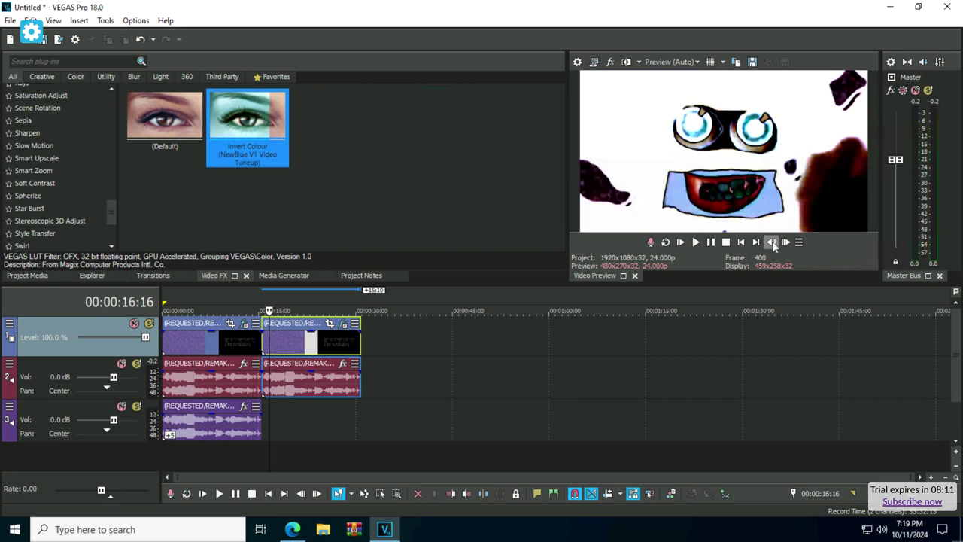
# Move the LUT Filter after Invert in the second video clip's effect chain.
pyautogui.moveTo(374, 278); pyautogui.dragTo(332, 342)
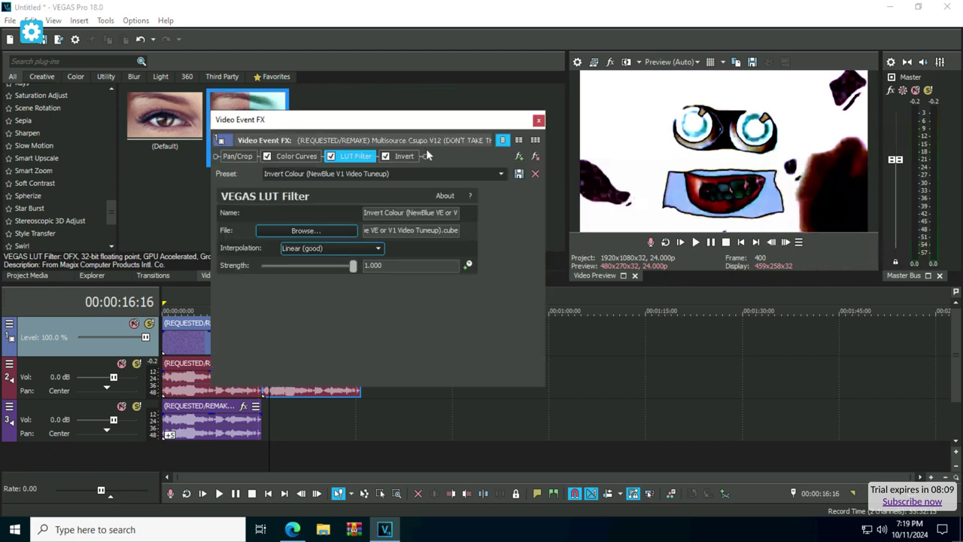
pyautogui.moveTo(424, 162); pyautogui.dragTo(426, 160)
pyautogui.click(538, 122)
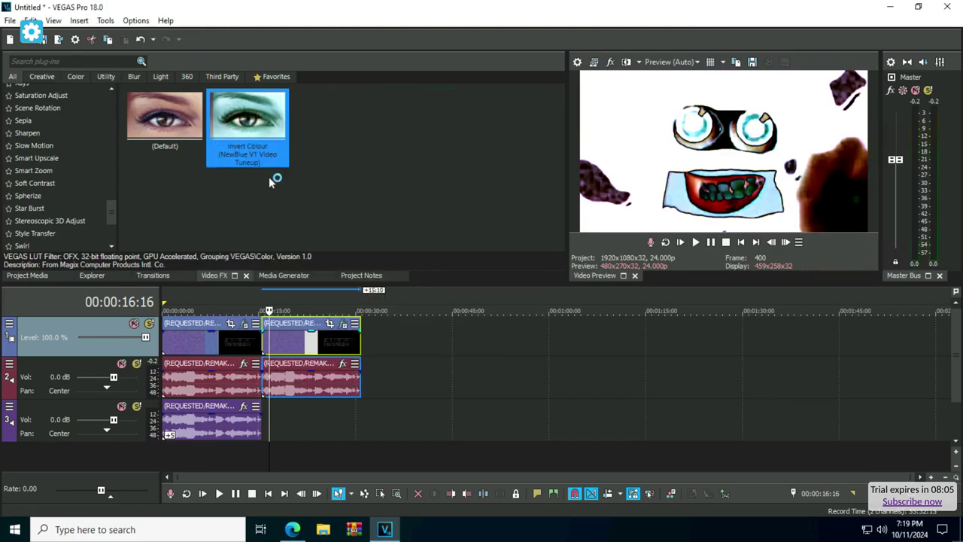
# Add the Mirror effect with the Reflect Left preset to the second video clip.
pyautogui.scroll(5, 116, 178)
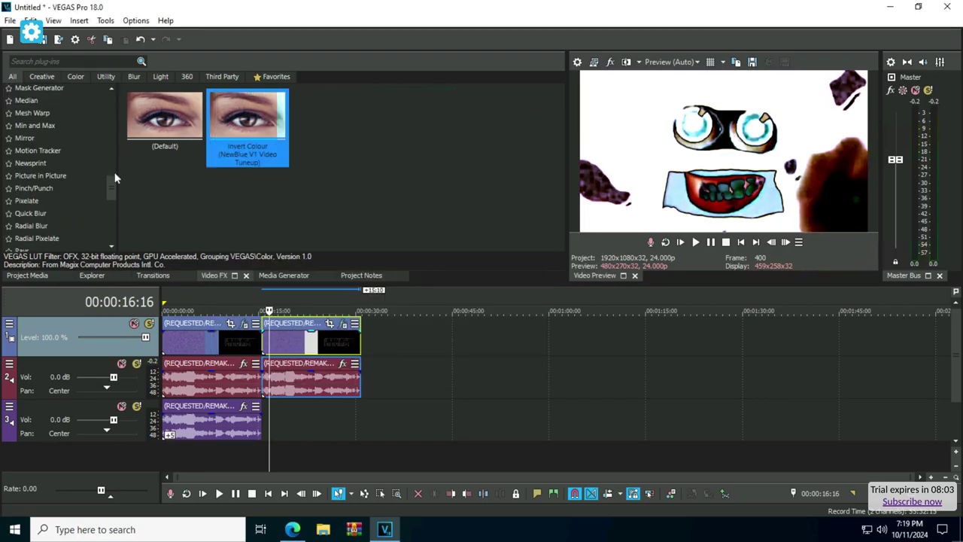
pyautogui.click(31, 137)
pyautogui.moveTo(406, 124); pyautogui.dragTo(293, 352)
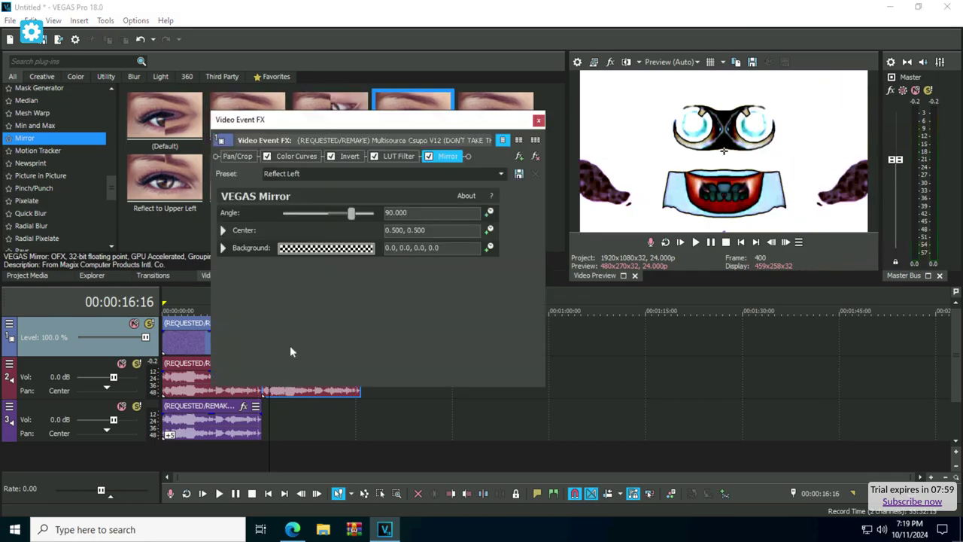
pyautogui.click(538, 120)
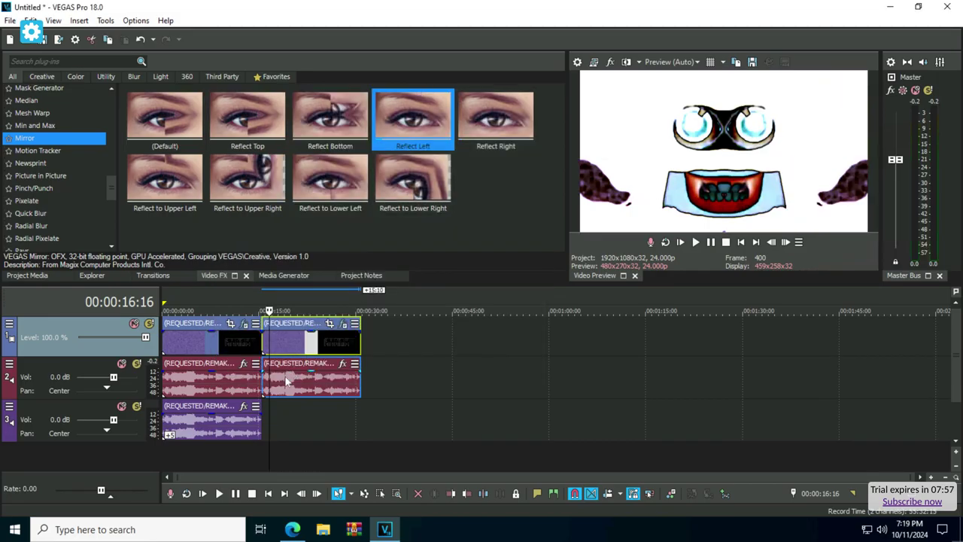
# Reverse the audio event of the second clip.
pyautogui.click(278, 389)
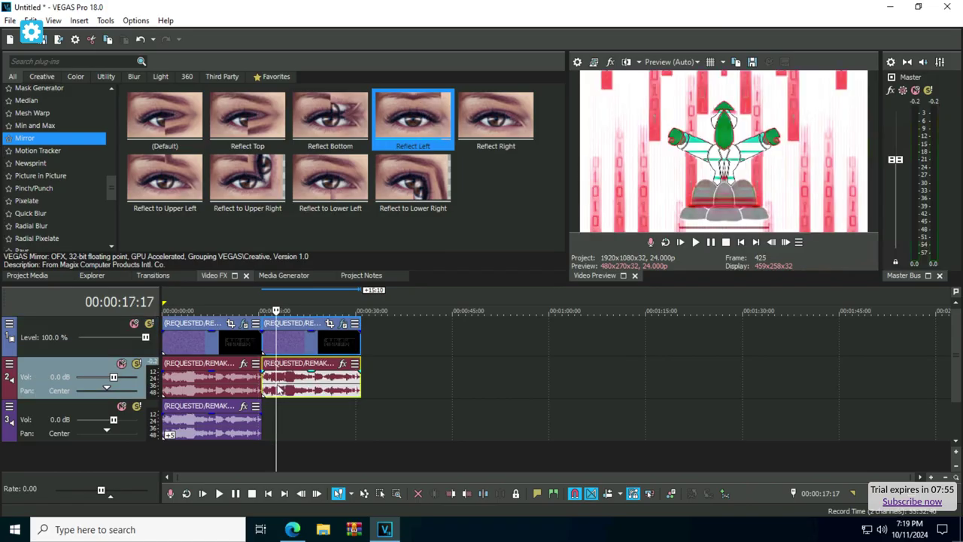
pyautogui.rightClick(277, 389)
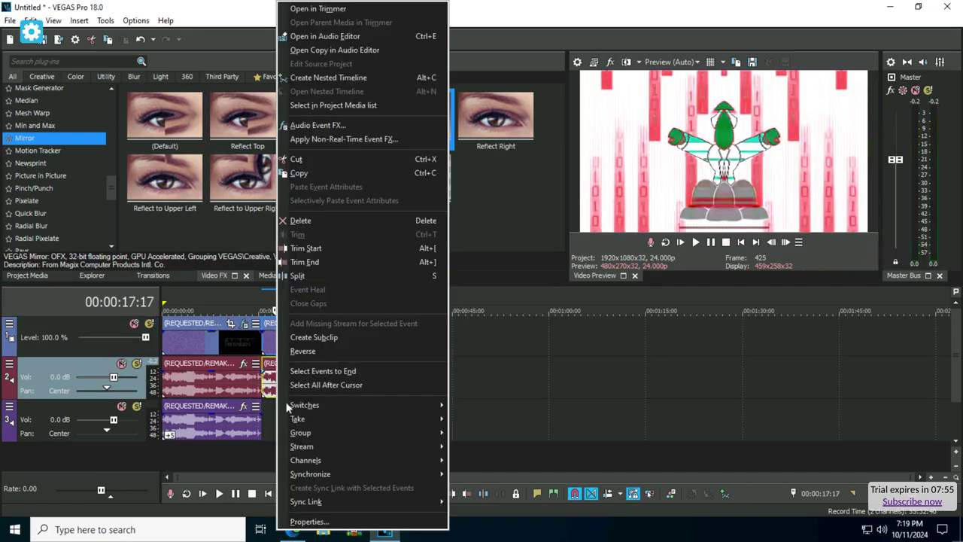
pyautogui.click(305, 351)
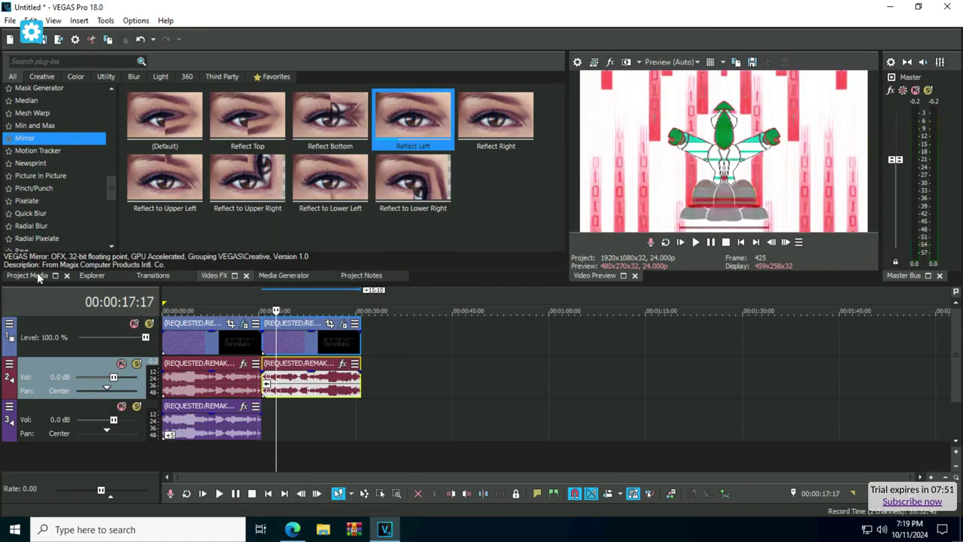
# Place the reversed subclip from the project media beneath the second clip and delete its extra video track, keeping only its audio.
pyautogui.click(27, 275)
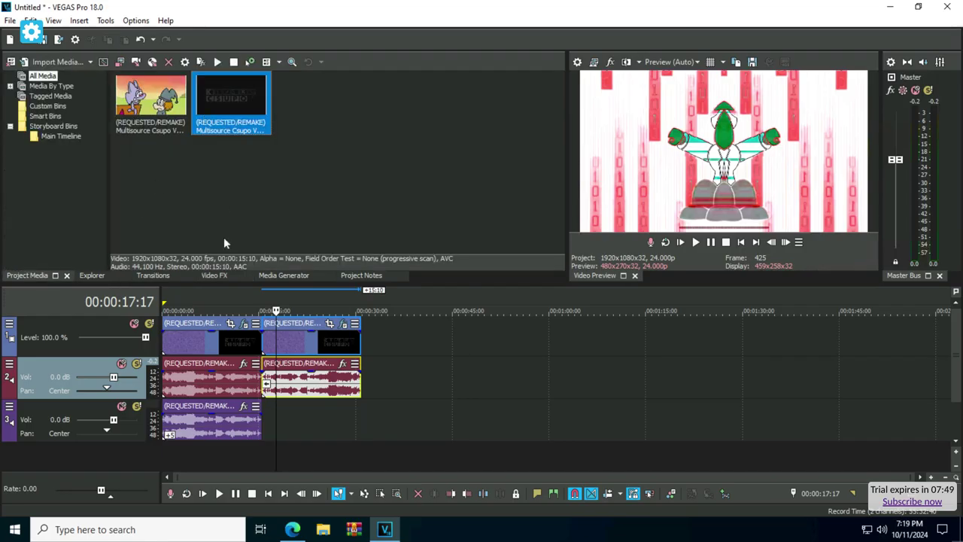
pyautogui.moveTo(263, 396); pyautogui.dragTo(366, 405)
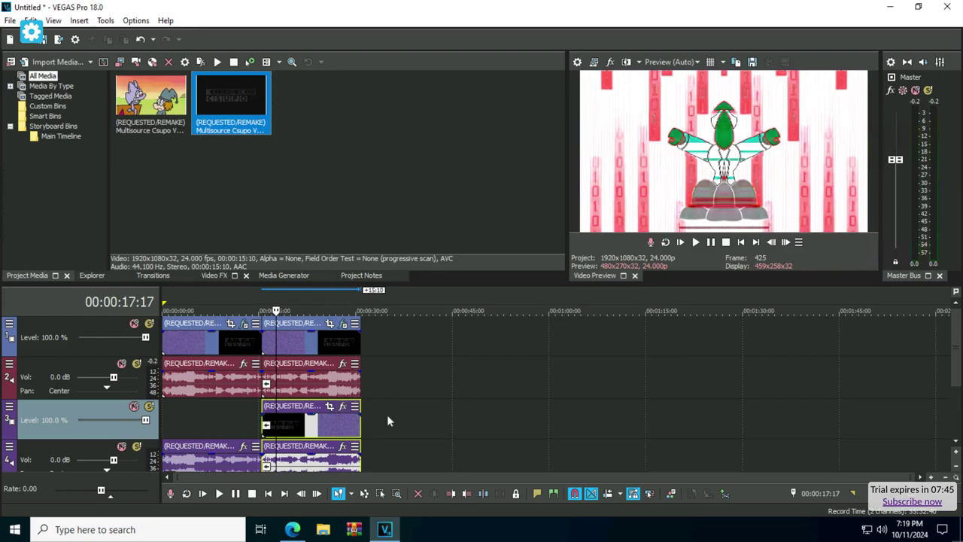
pyautogui.rightClick(389, 421)
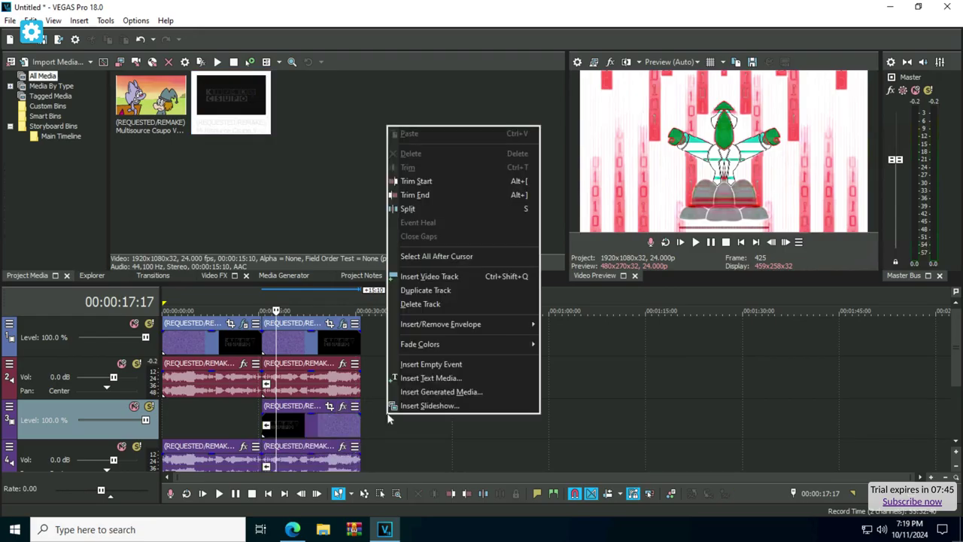
pyautogui.click(435, 304)
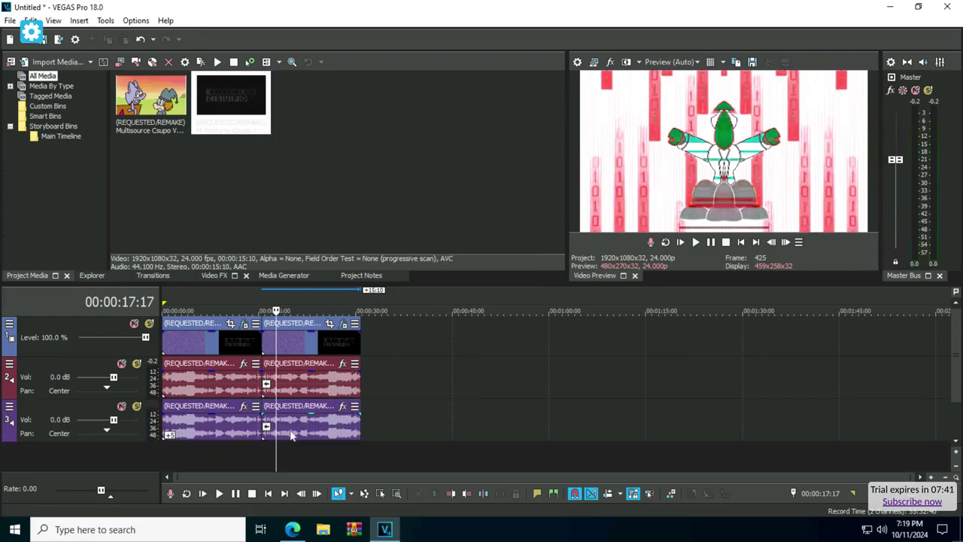
# Set the lower reversed audio event's time stretch method to élastique with a pitch change of 5.
pyautogui.rightClick(292, 435)
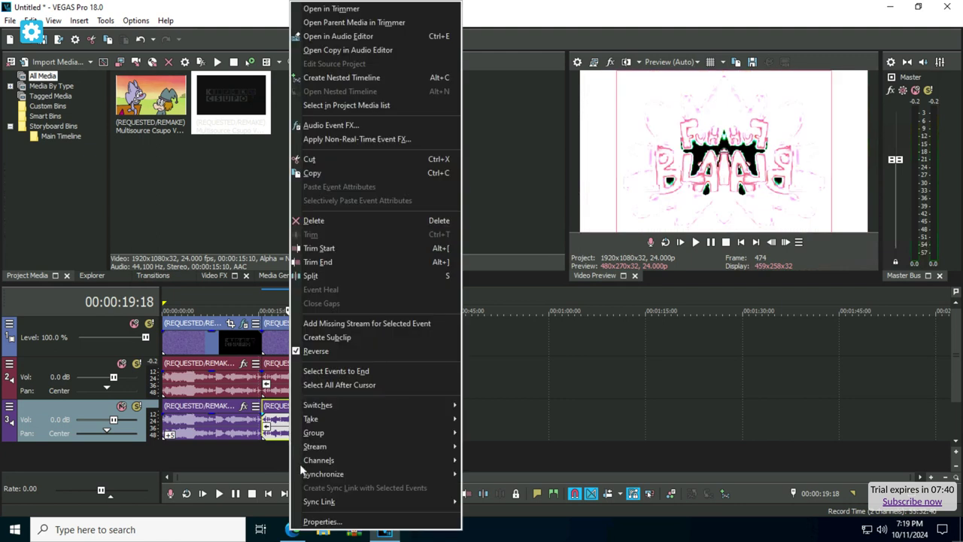
pyautogui.click(320, 522)
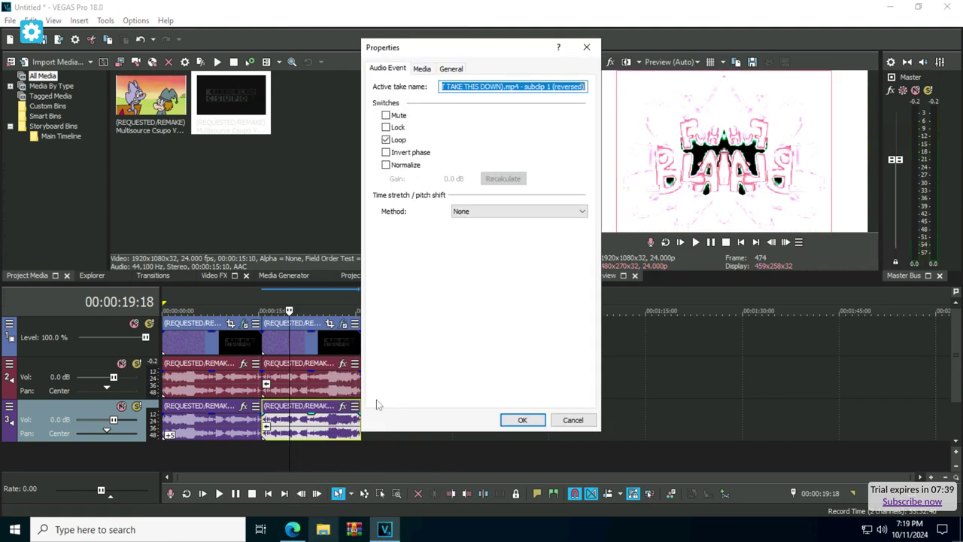
pyautogui.click(510, 212)
pyautogui.click(511, 228)
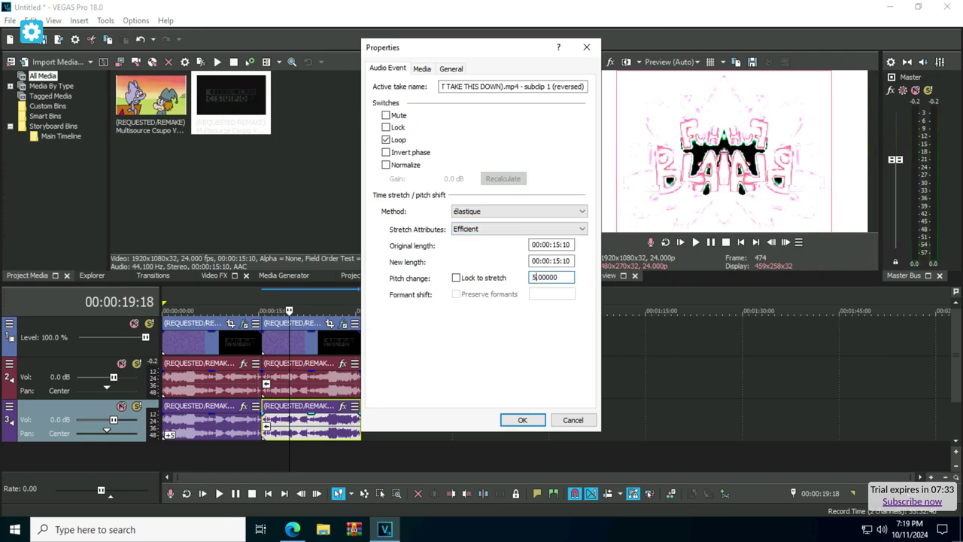
pyautogui.click(539, 422)
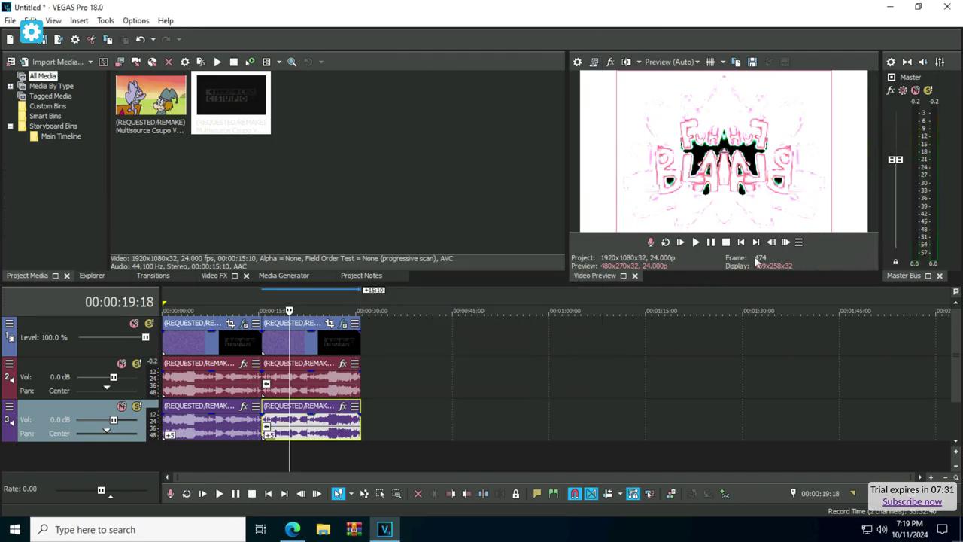
# Play the whole project from the beginning to review both effect variants.
pyautogui.click(741, 242)
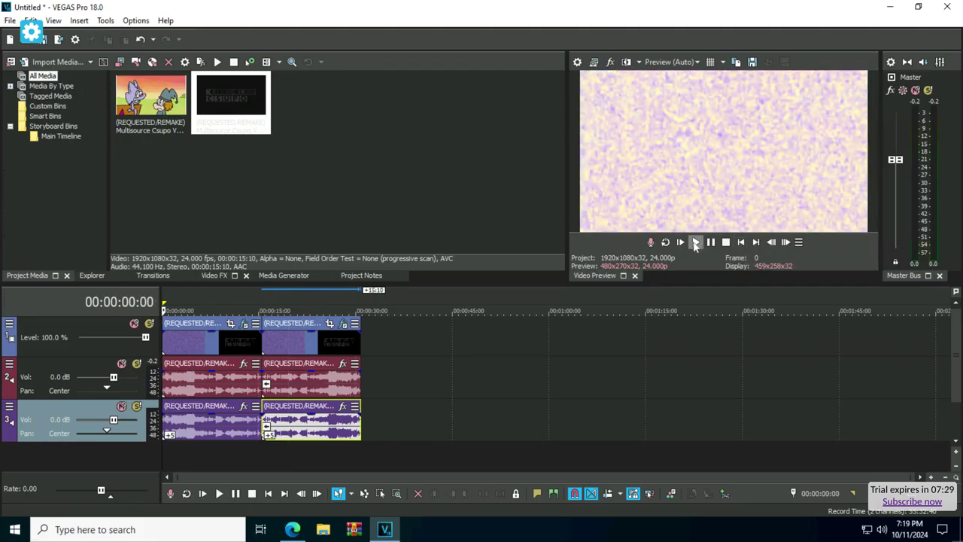
pyautogui.click(695, 242)
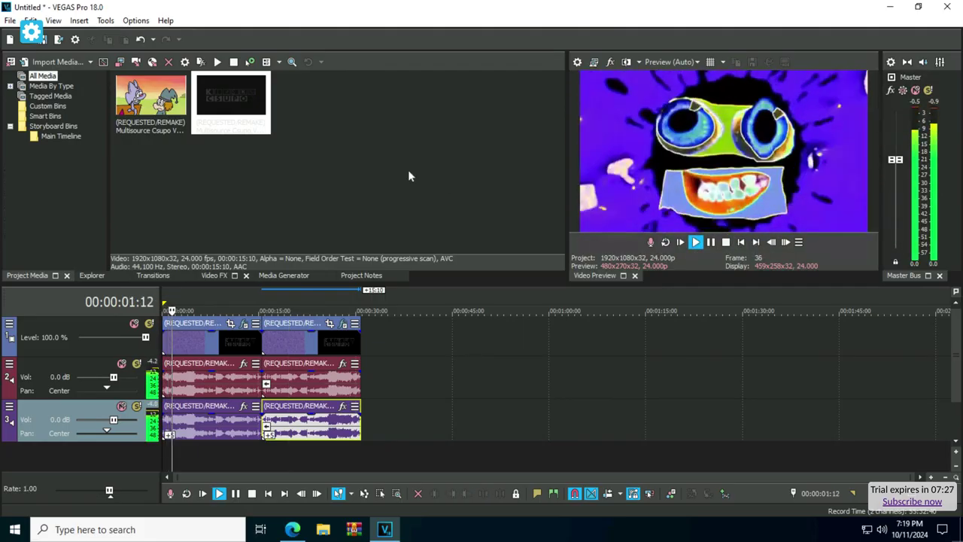